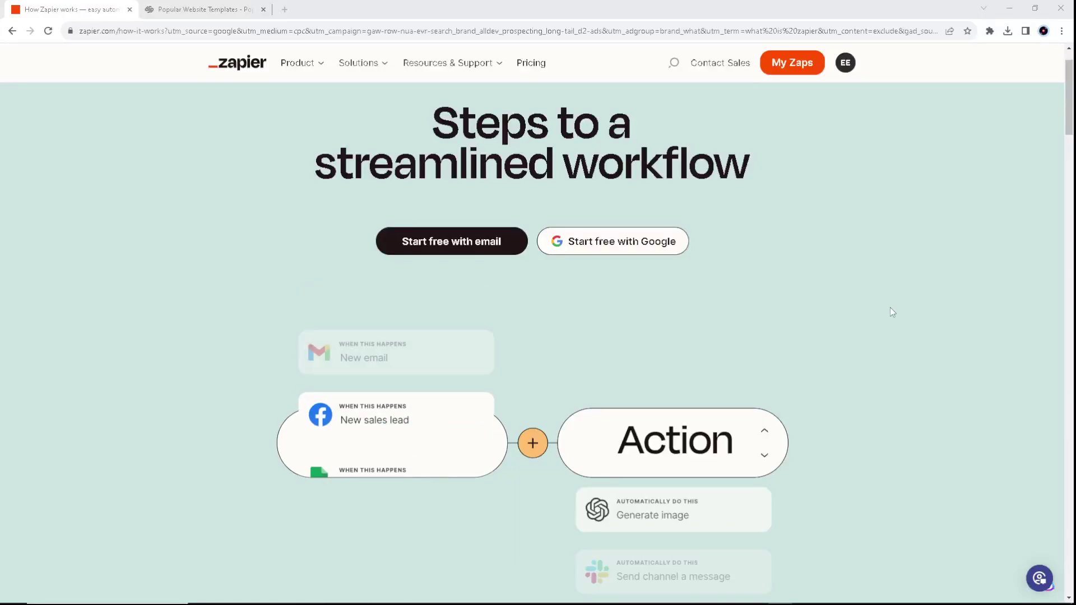
Step: Visit the Squarespace templates page, then return to Zapier's how-it-works page
left_click(193, 9)
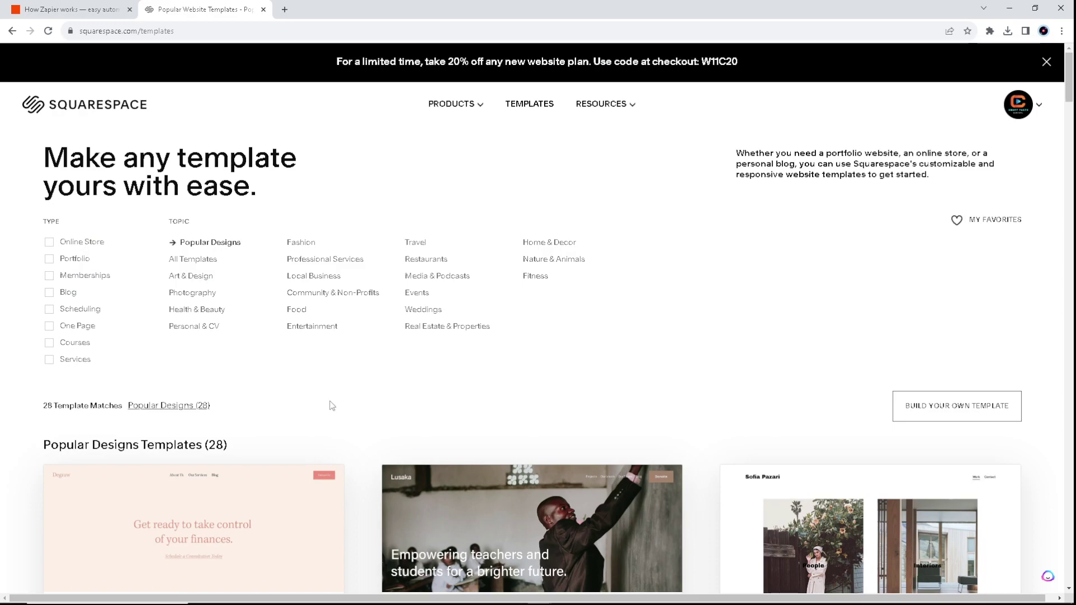
left_click(72, 9)
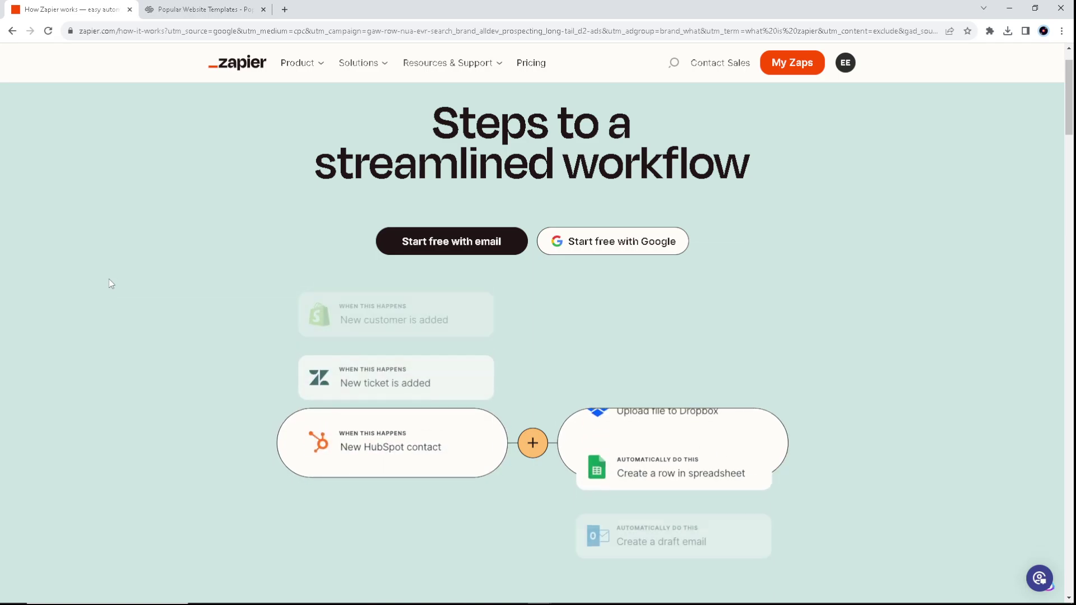
scroll(109, 279, "down", 3)
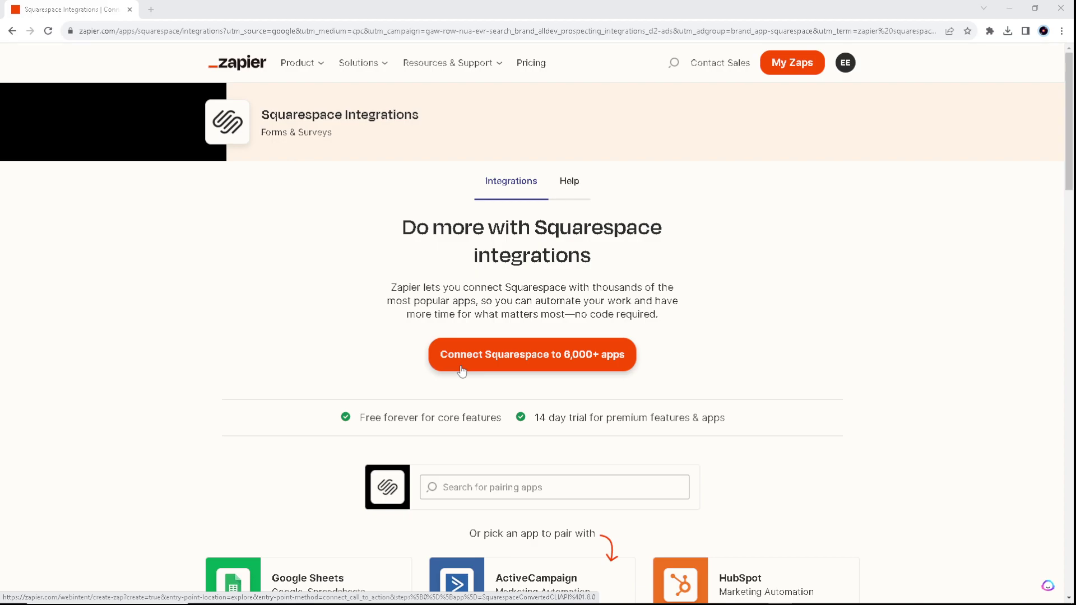
Step: Create a Squarespace-triggered Zap draft and inspect the trigger's options menu without choosing anything
left_click(462, 366)
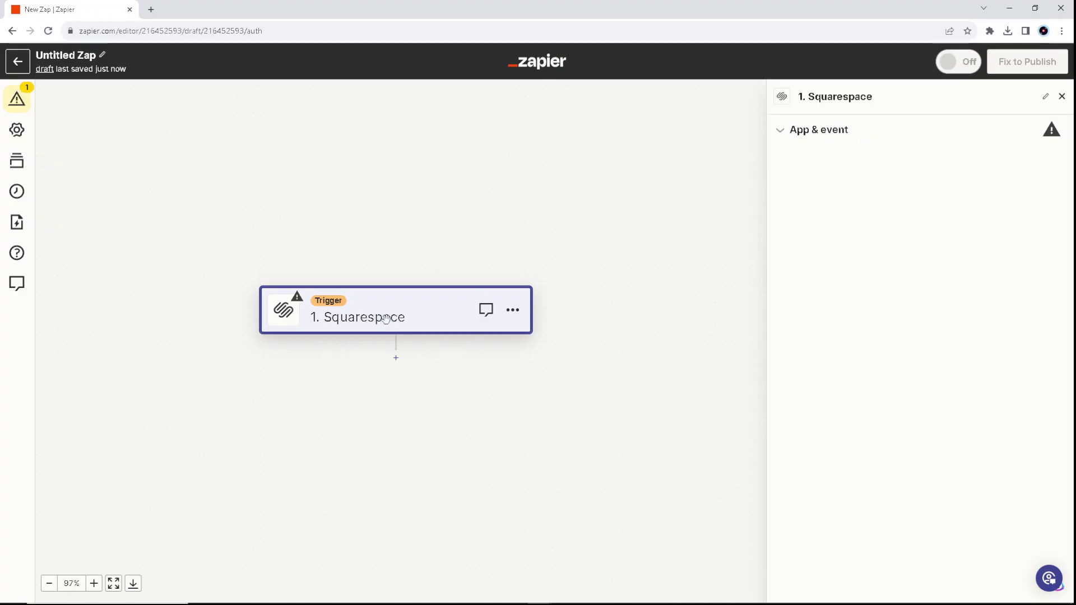
left_click(513, 310)
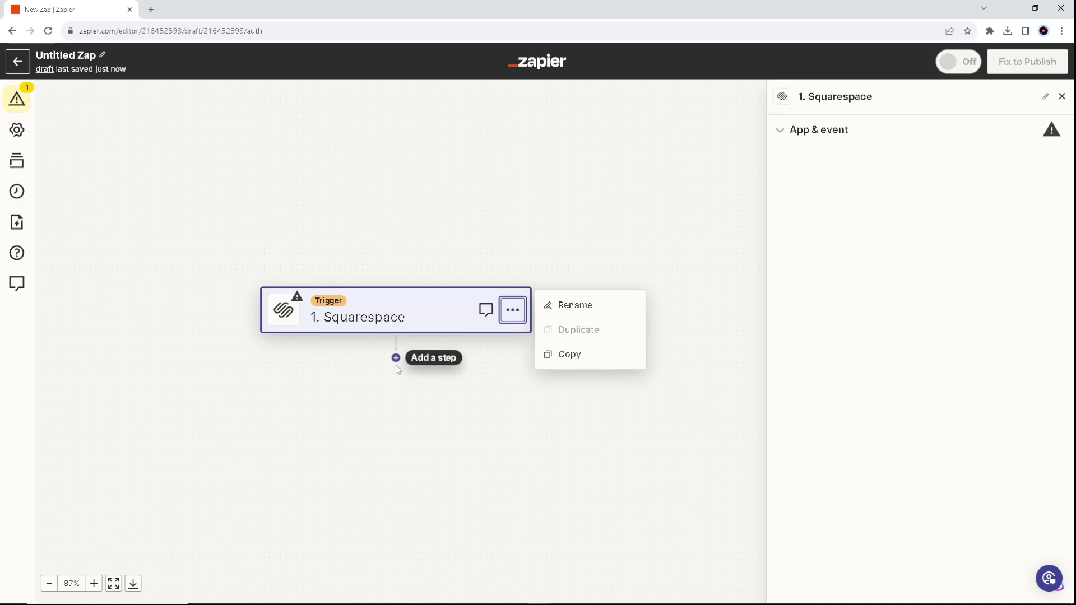
left_click(448, 362)
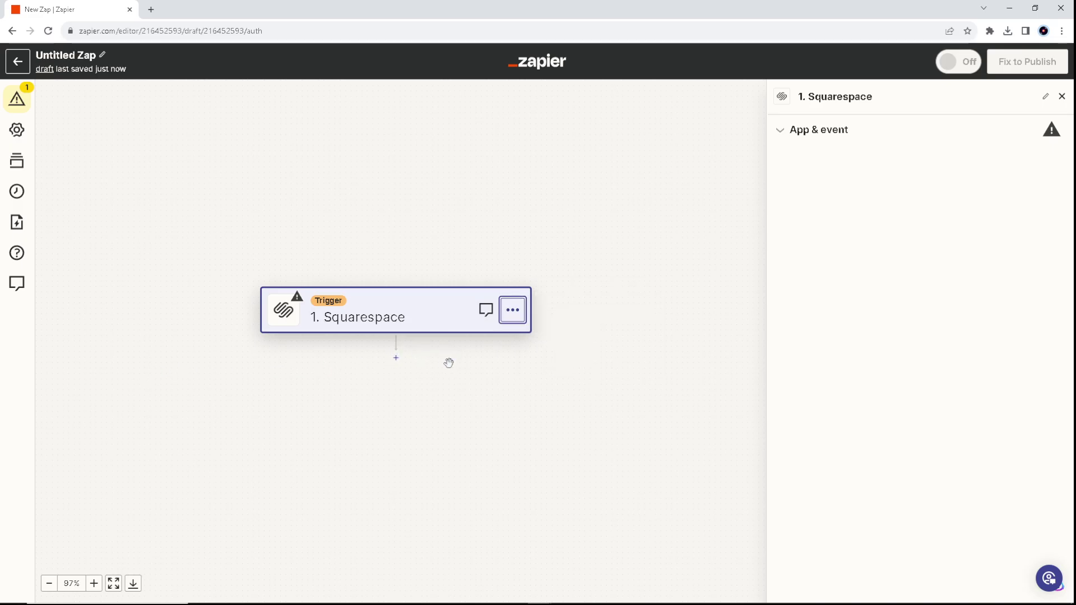
Step: Add a 'Paths by Zapier' step below the Squarespace trigger
left_click(396, 359)
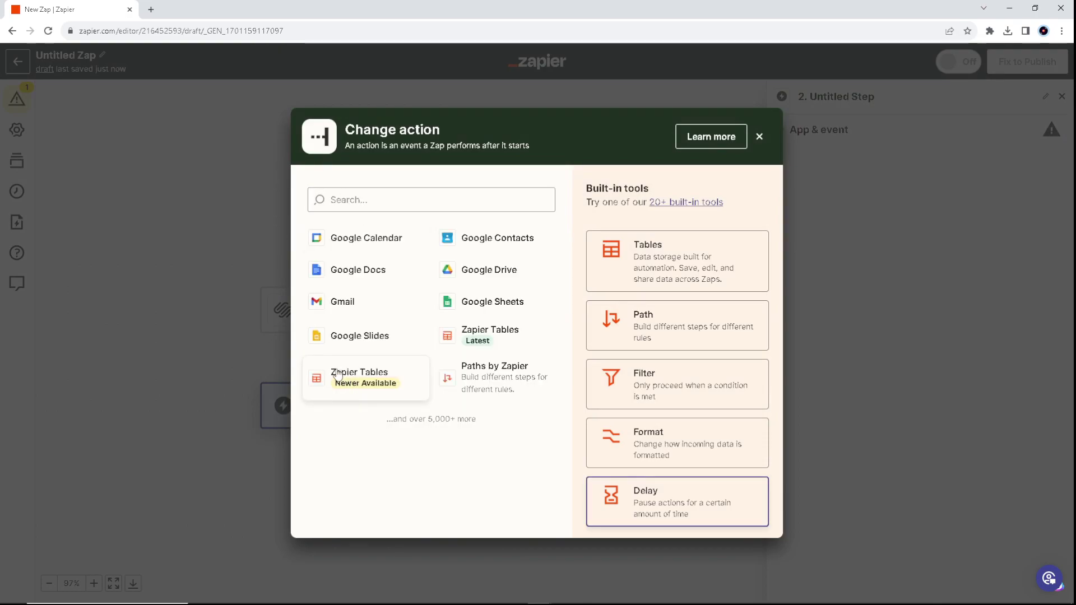
left_click(478, 374)
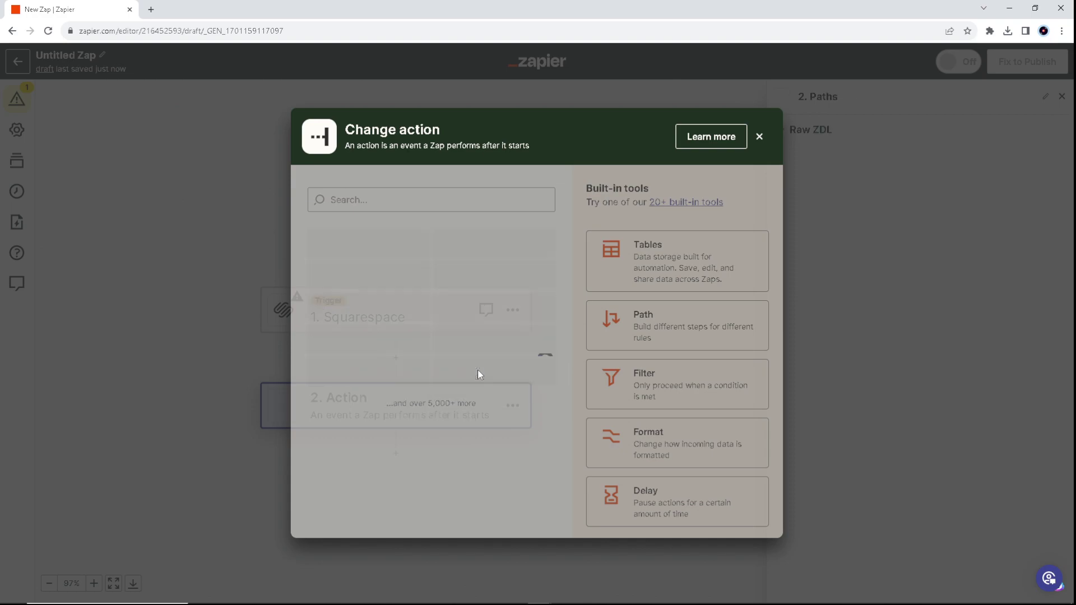